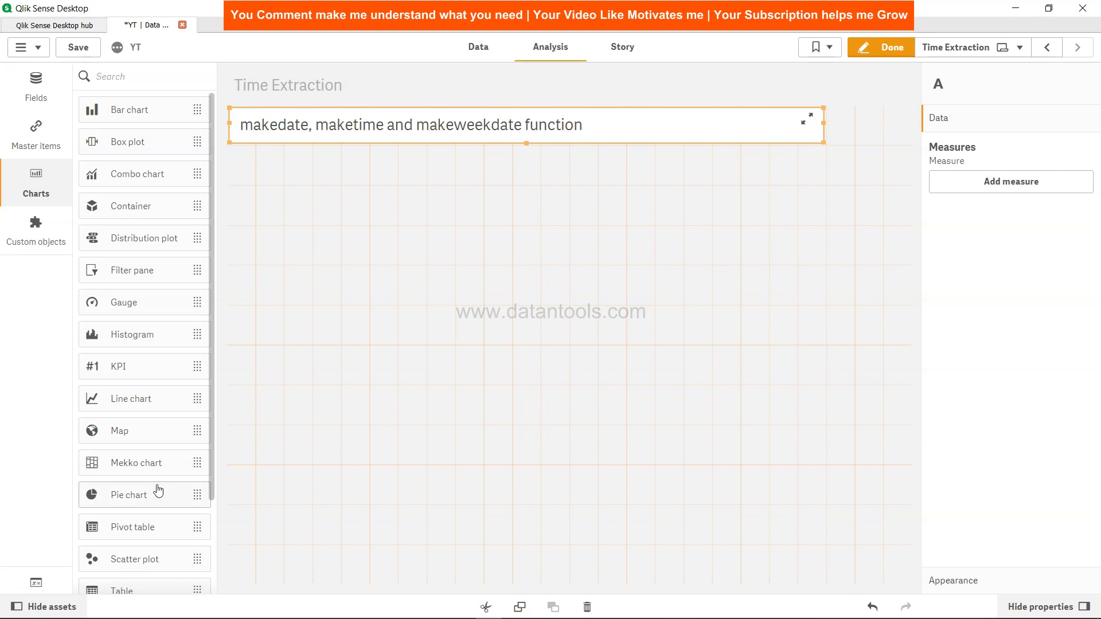
Add a Text & image object below the sheet title with the measure makedate(2020).
scroll(158, 490, down, 2)
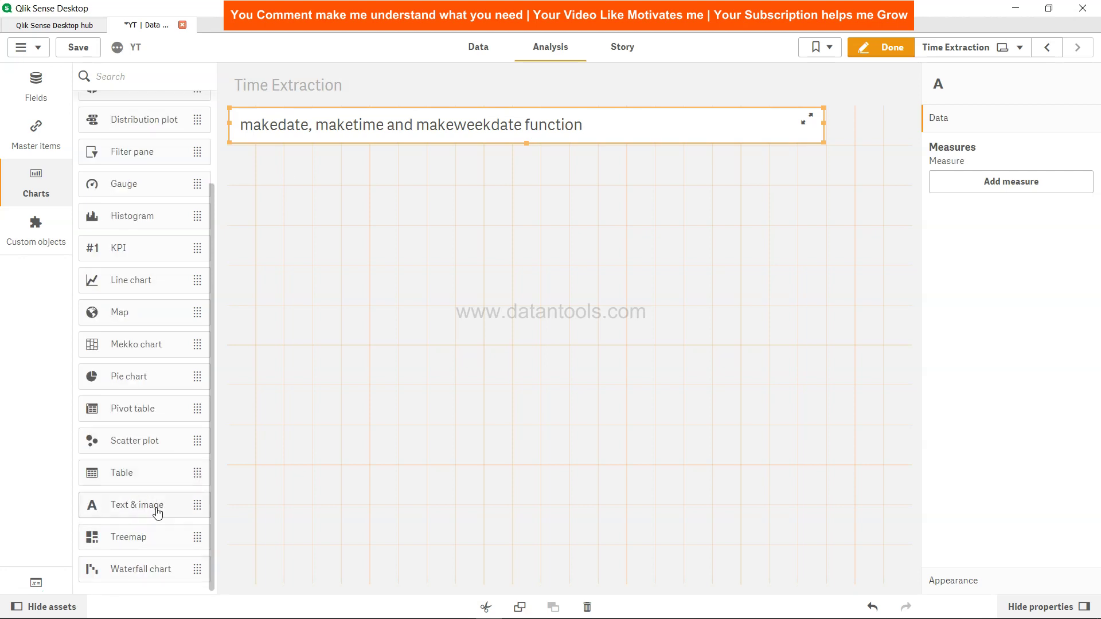
drag(157, 512, 381, 236)
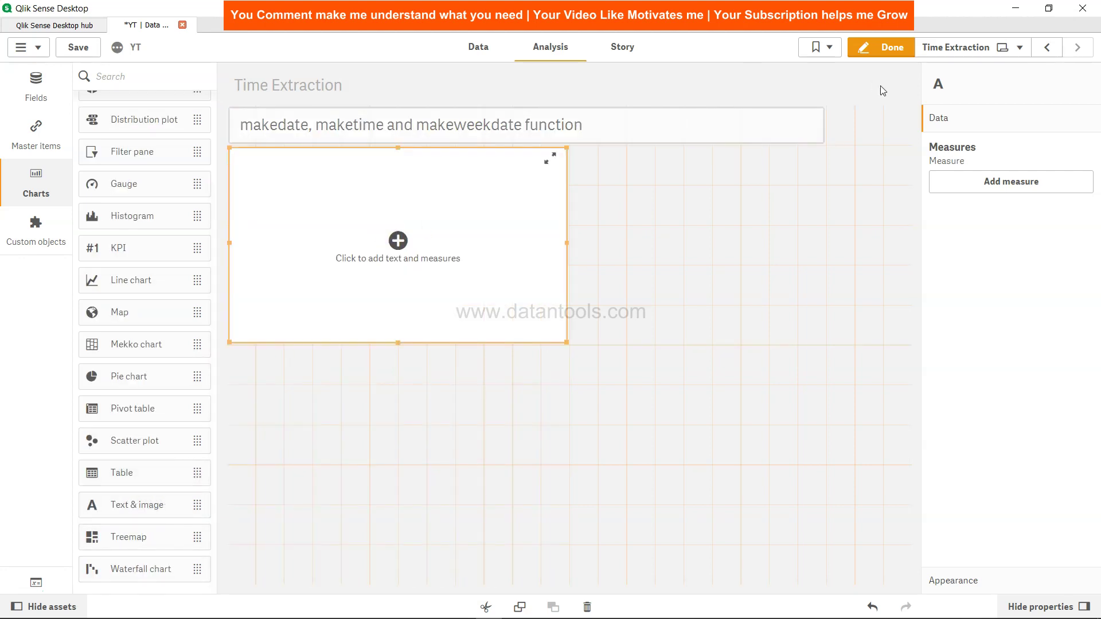
click(982, 184)
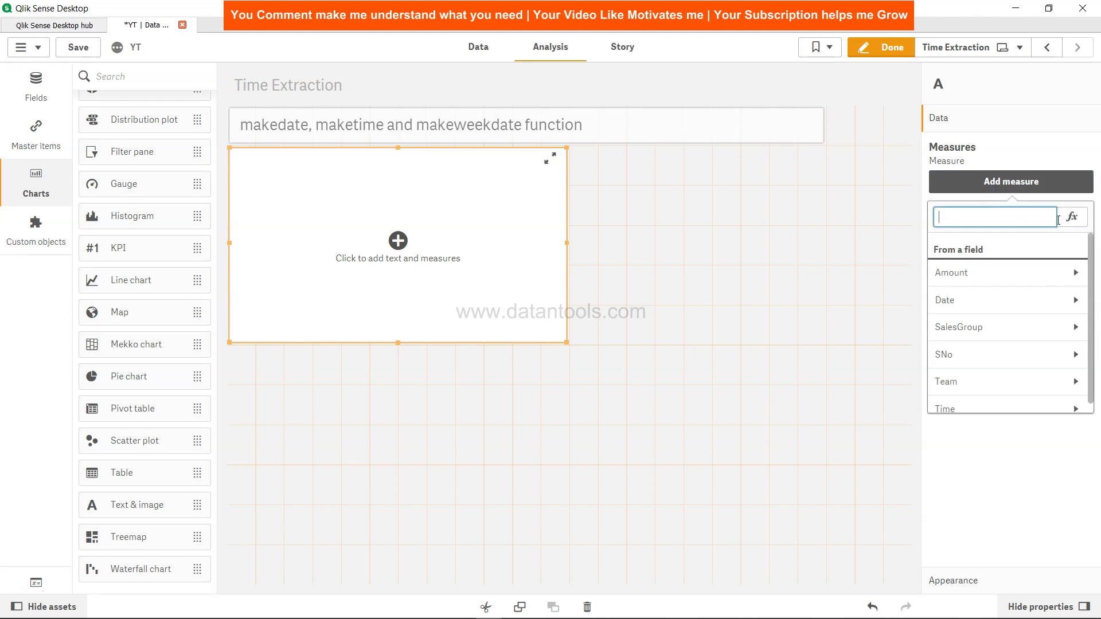
text(M)
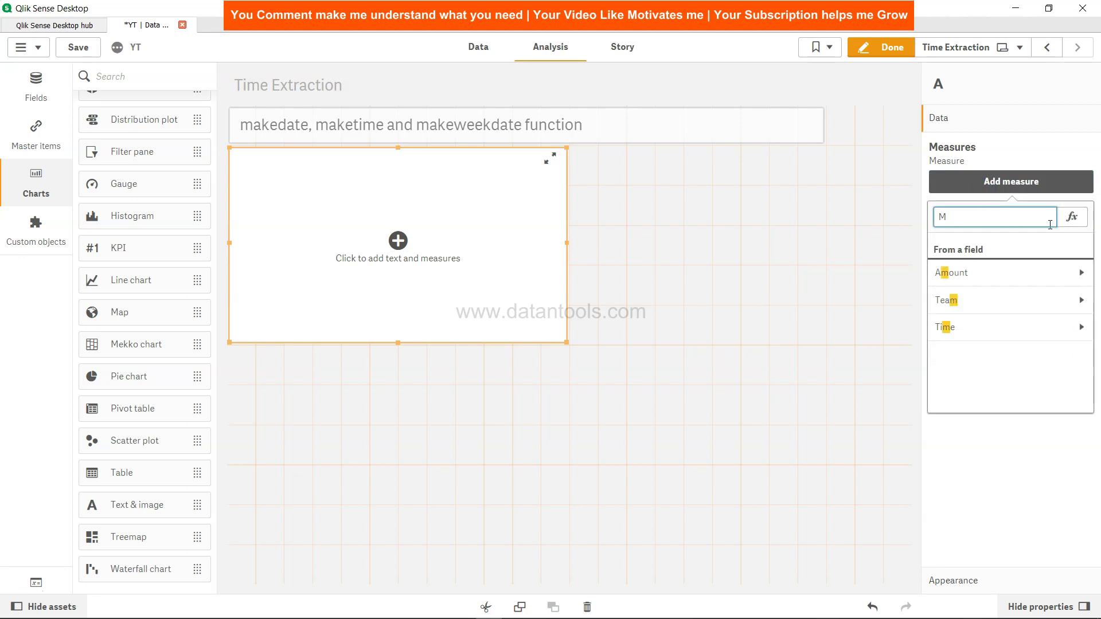
key(BackSpace)
text(makedate()
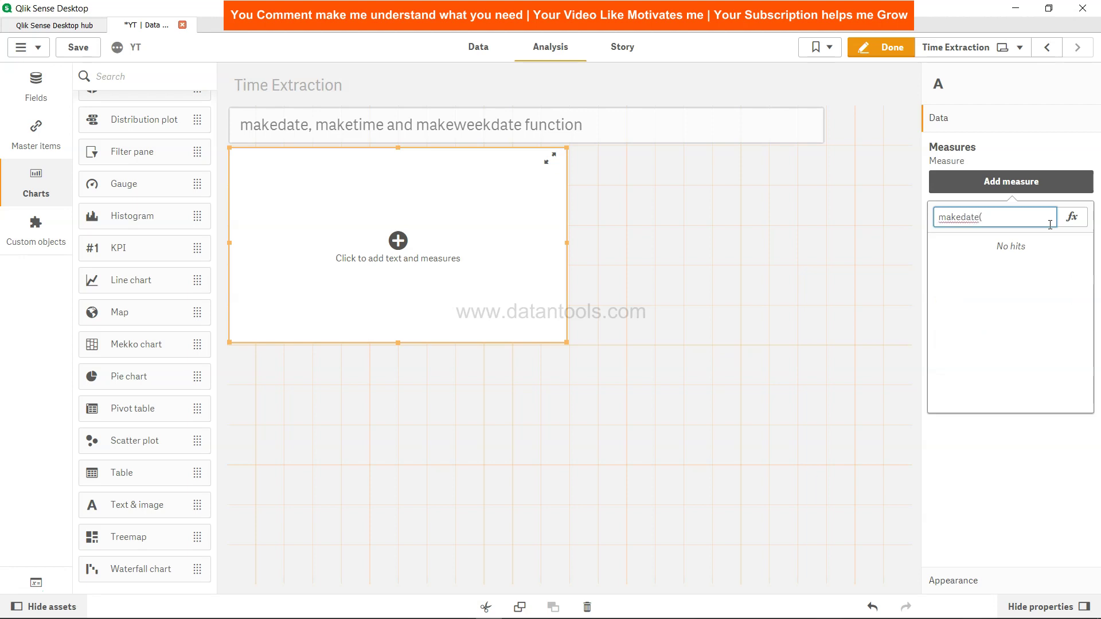
text(2020))
key(Return)
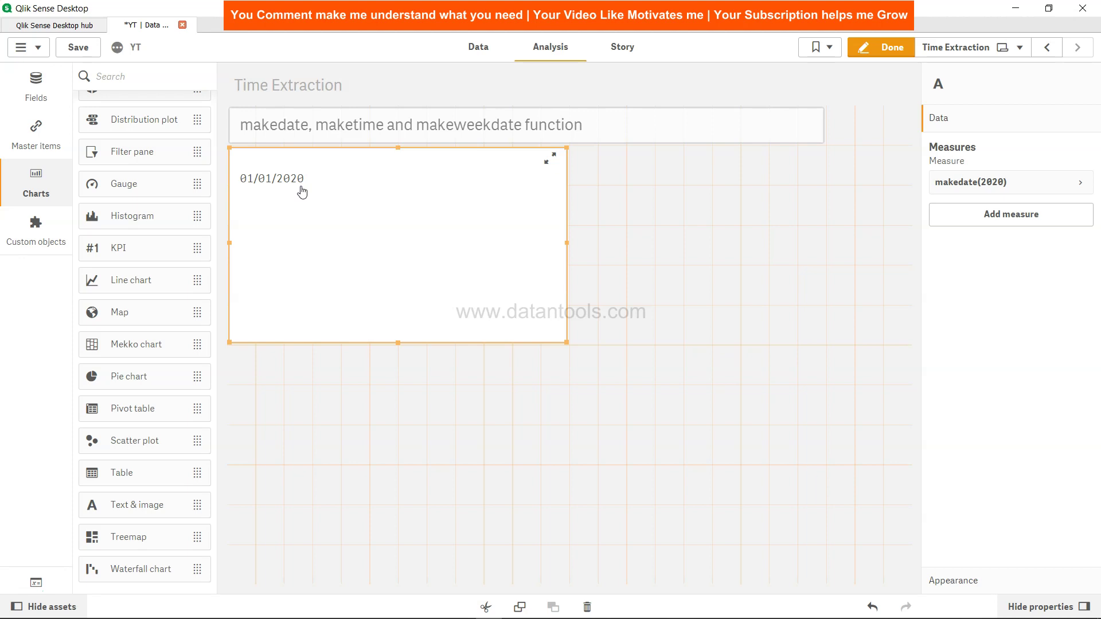
Extend the measure to makedate(2020,05,25) so the object shows 05/25/2020.
click(1083, 183)
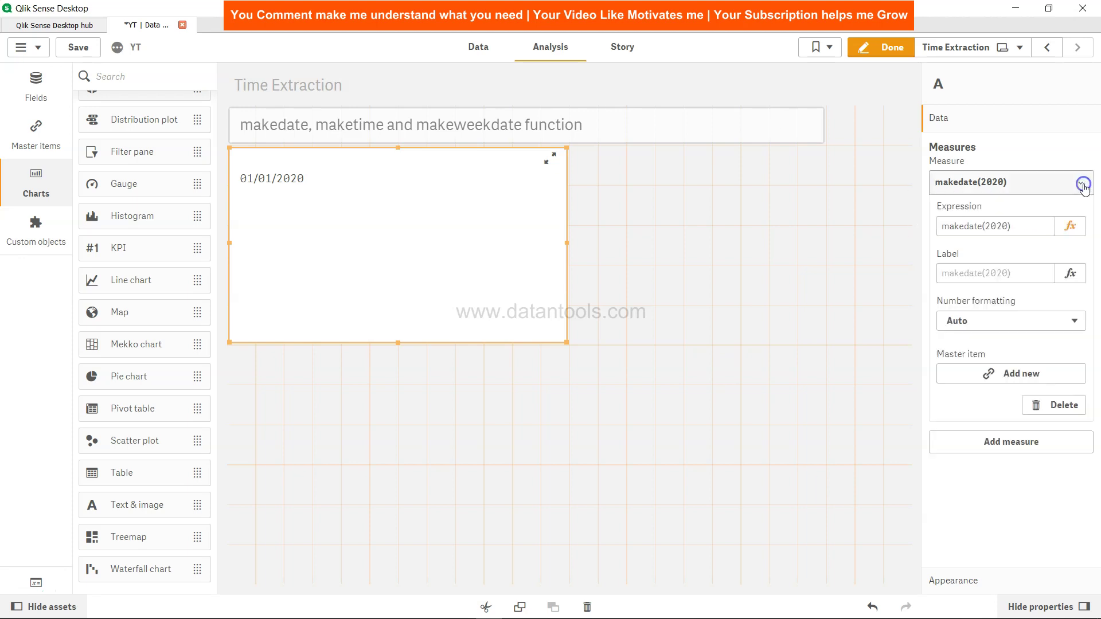
click(991, 226)
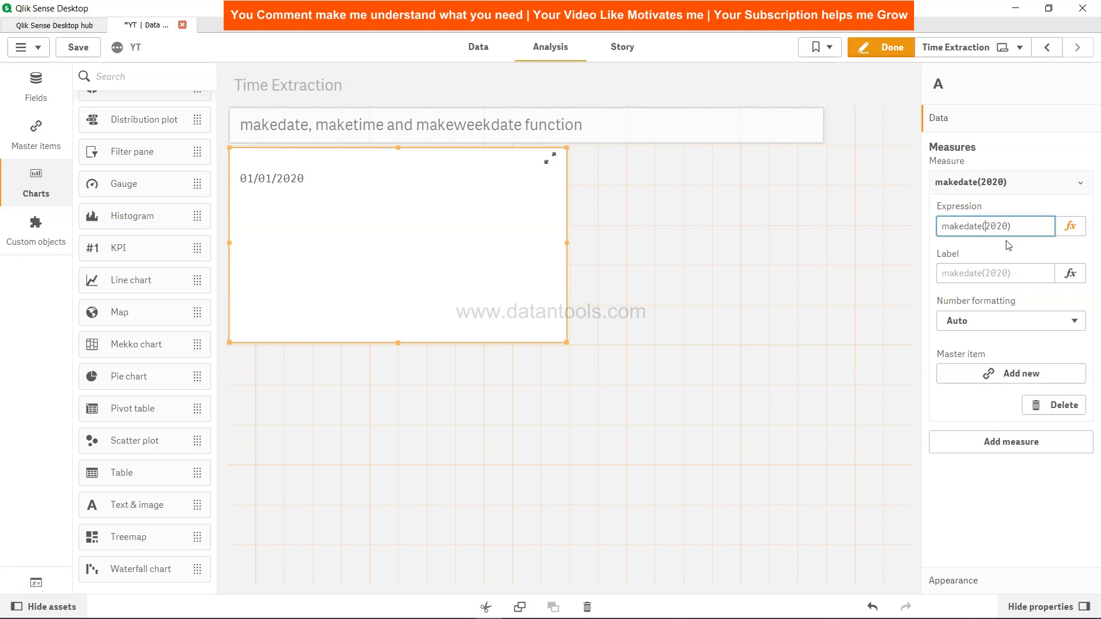
text(,05)
key(Tab)
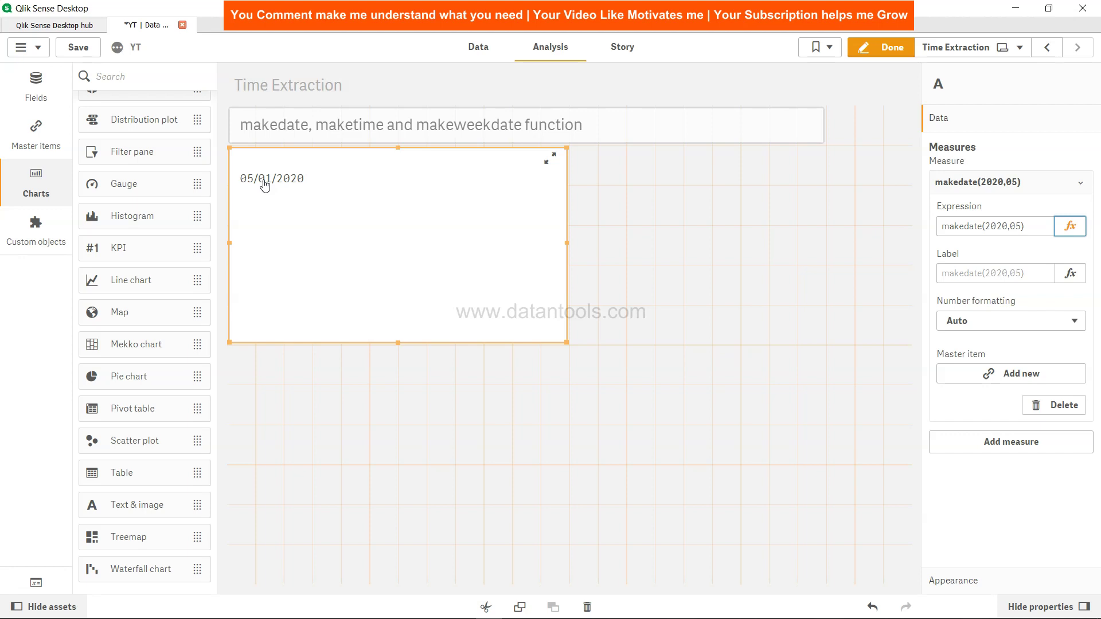
click(1012, 224)
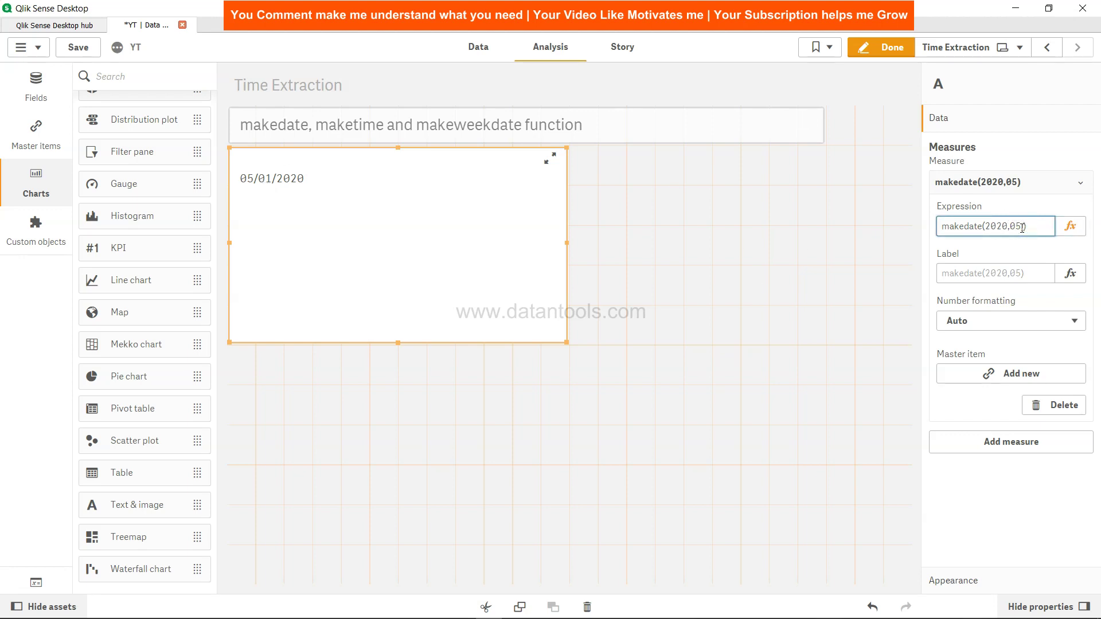
text(,25)
key(Tab)
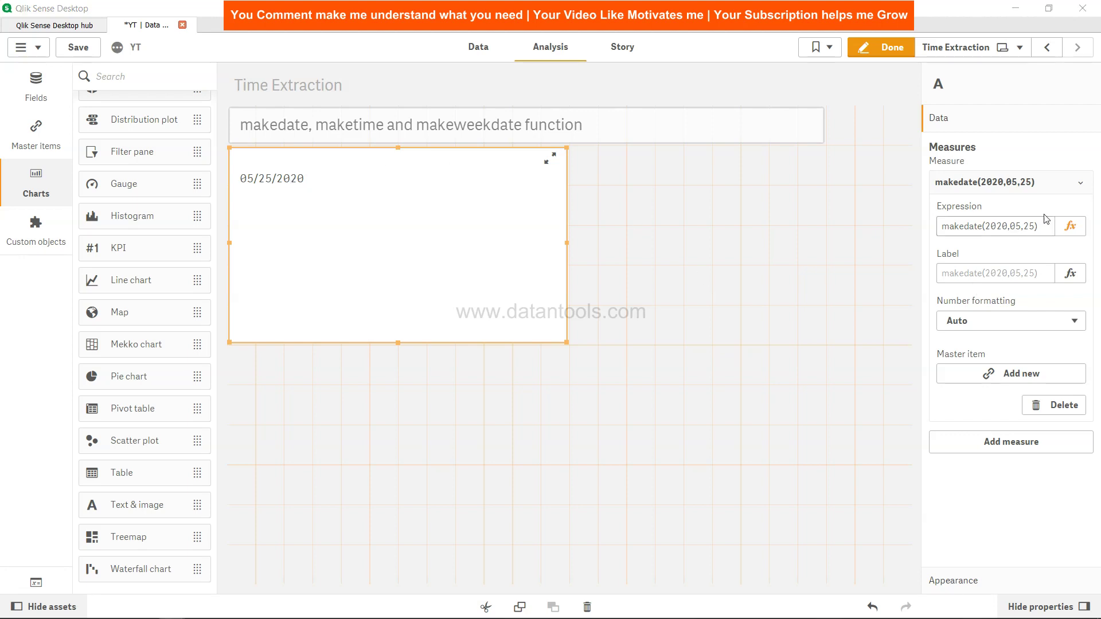
click(1080, 190)
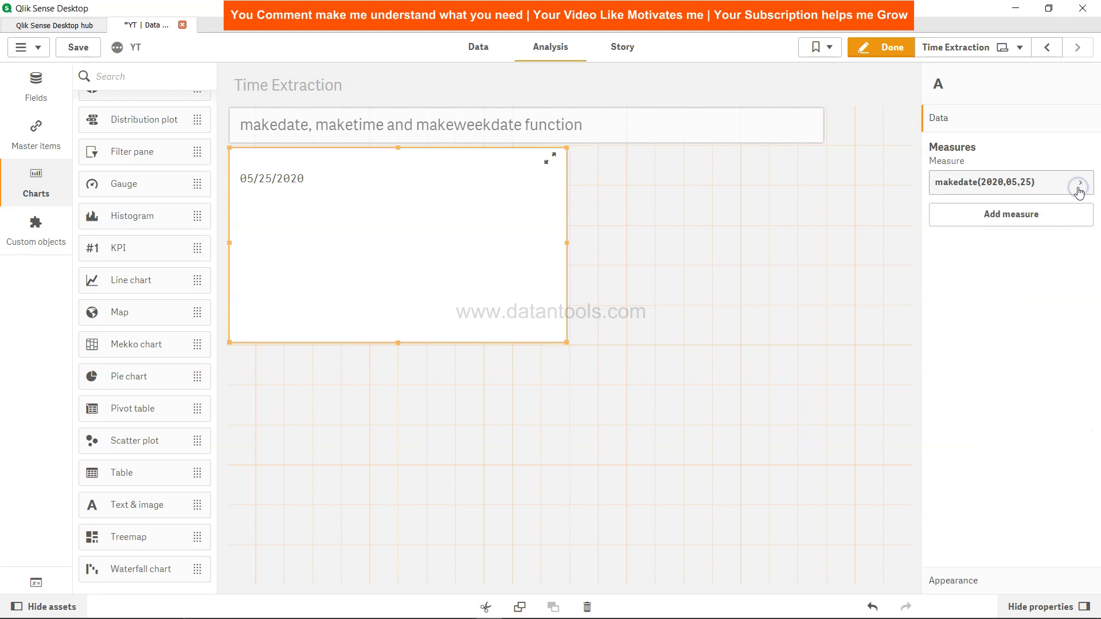
click(1042, 229)
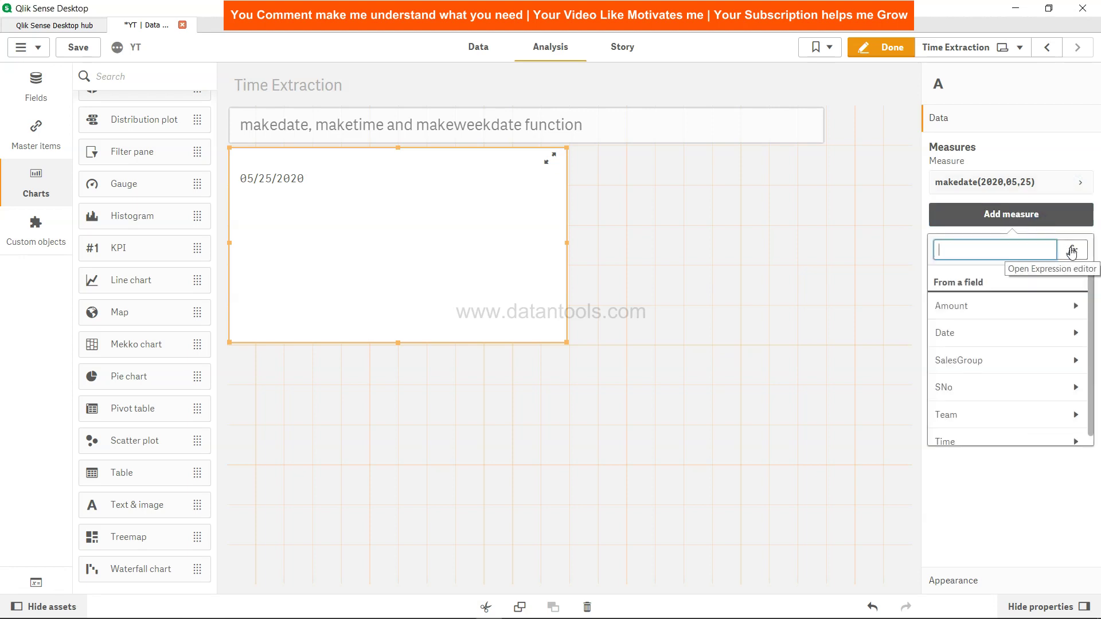
Add a second measure maketime(20), prefixed with chr(10)& to start a new line.
text(make)
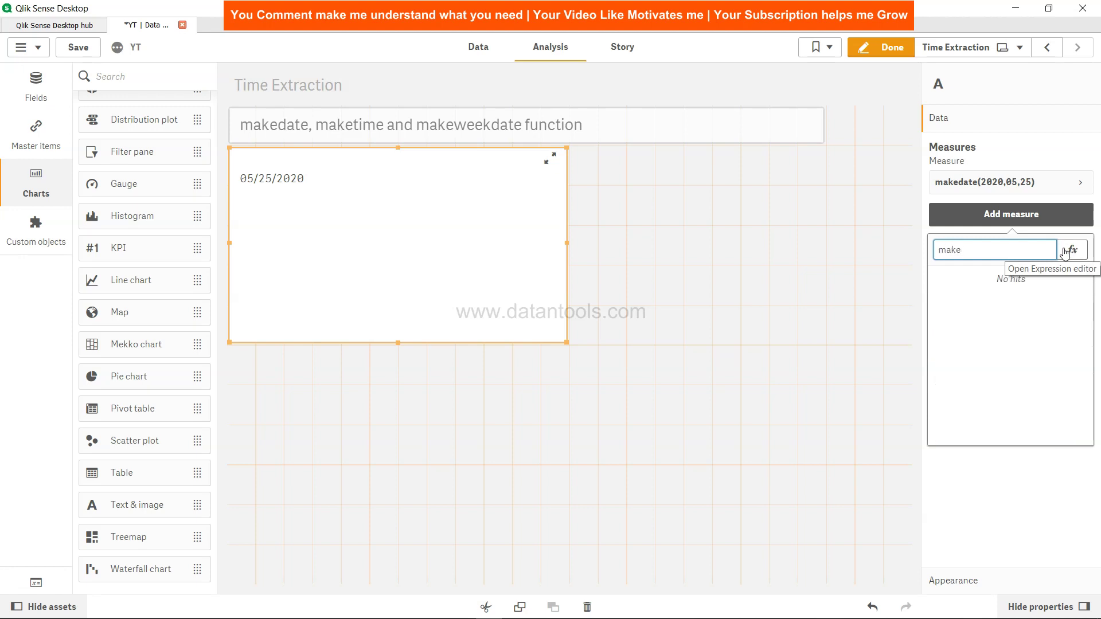
text(time)
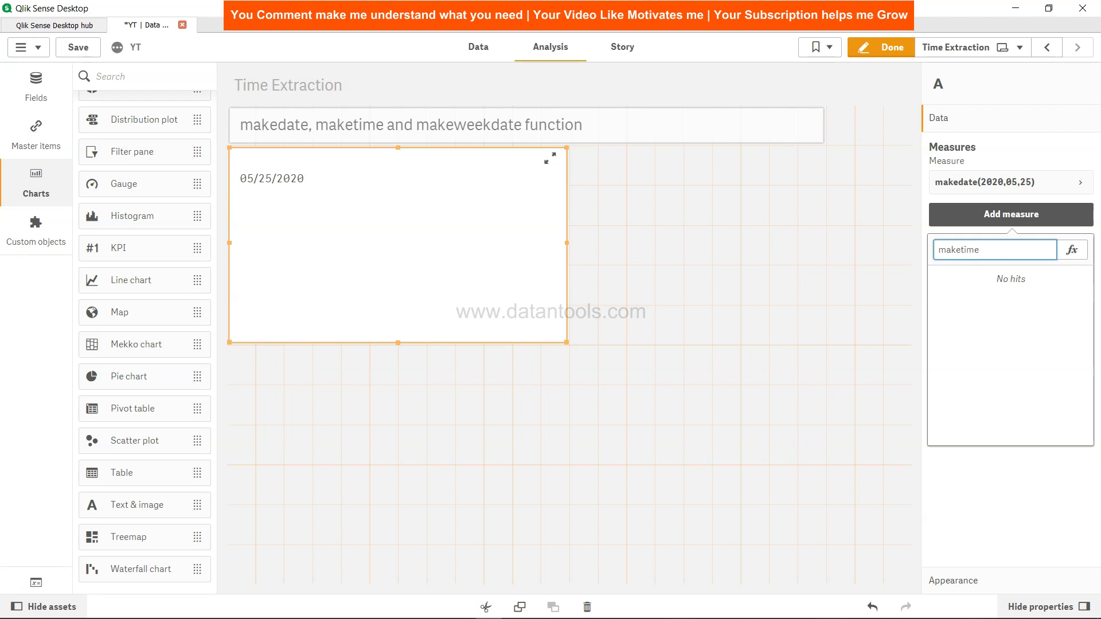
text((20))
key(Return)
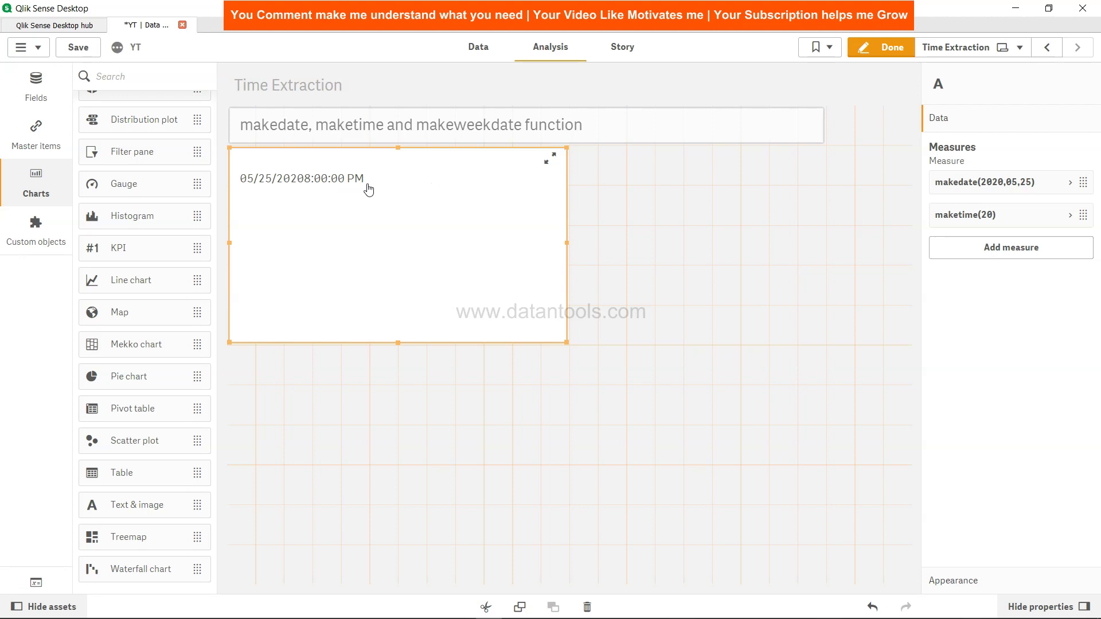
click(1070, 215)
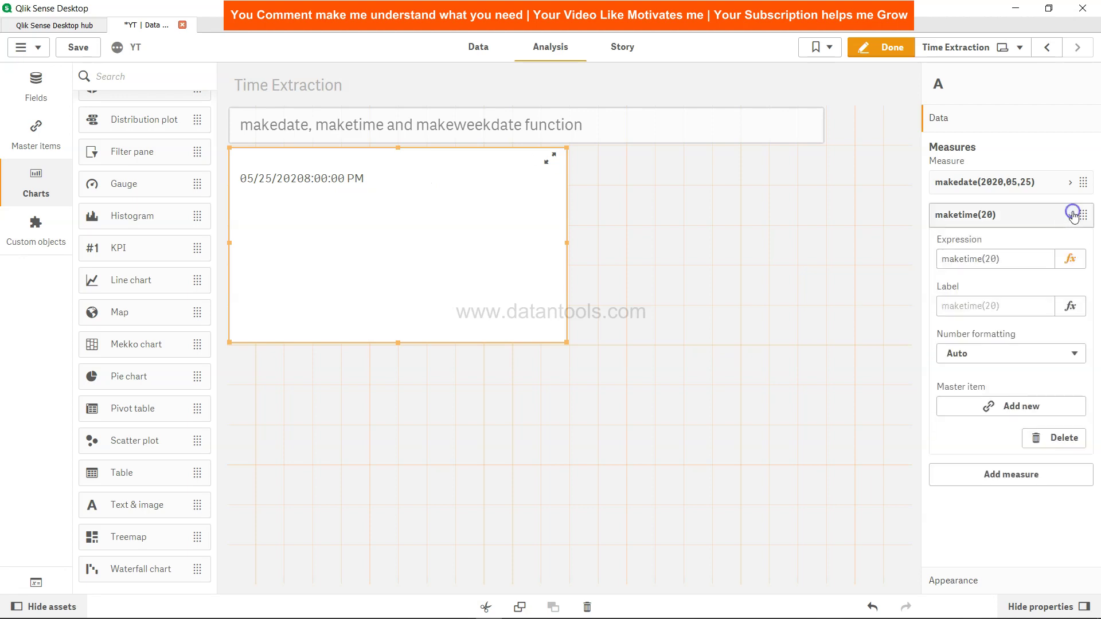
click(941, 259)
text(chr)
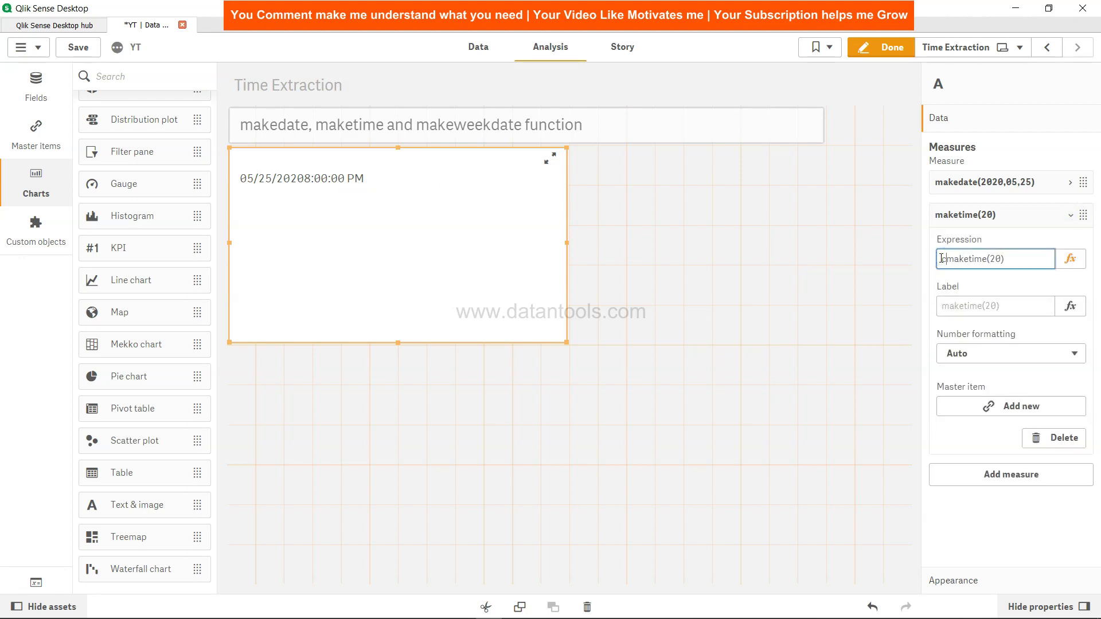
text((10)&)
key(Tab)
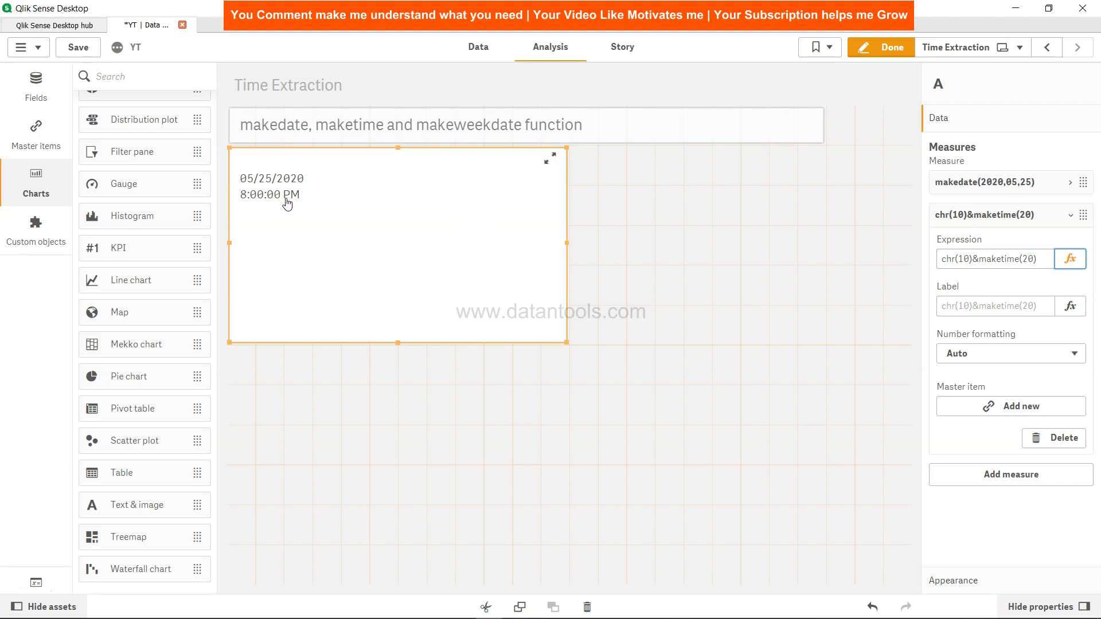
Change the time expression to maketime(22,15,50), showing 10:15:50 PM.
double_click(1035, 259)
text(22)
key(Tab)
click(1032, 260)
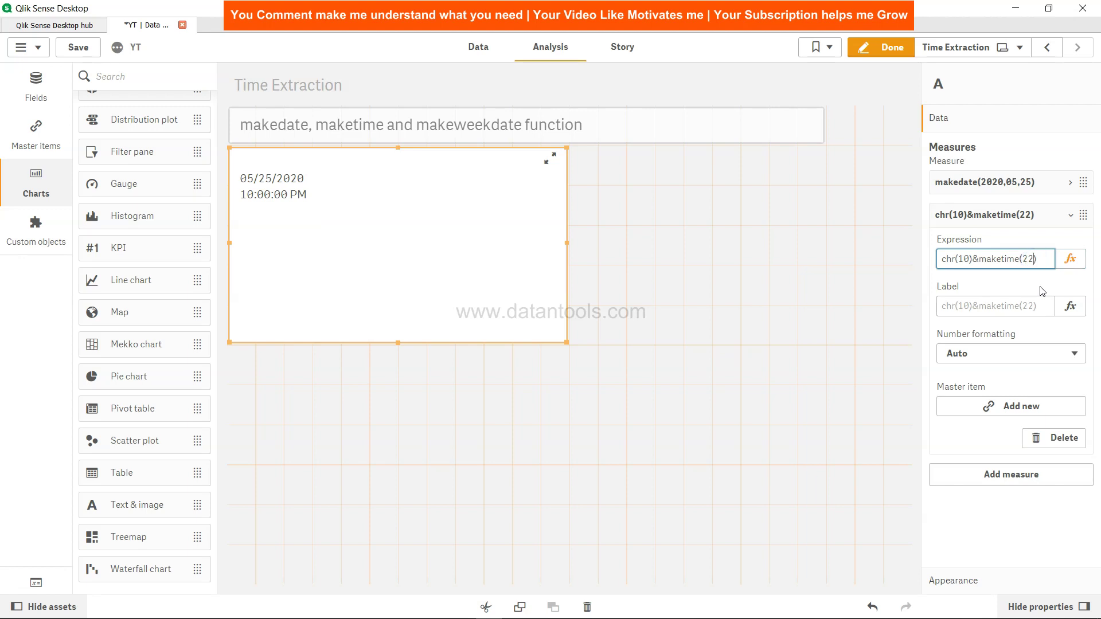
text(,15)
key(Tab)
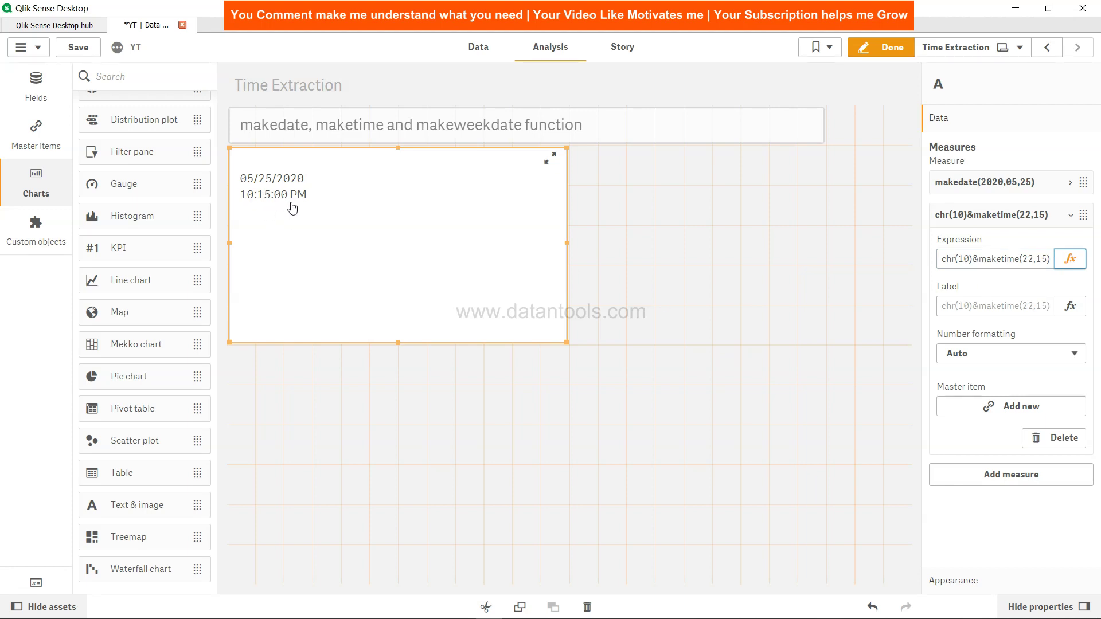
click(1049, 259)
text(,5)
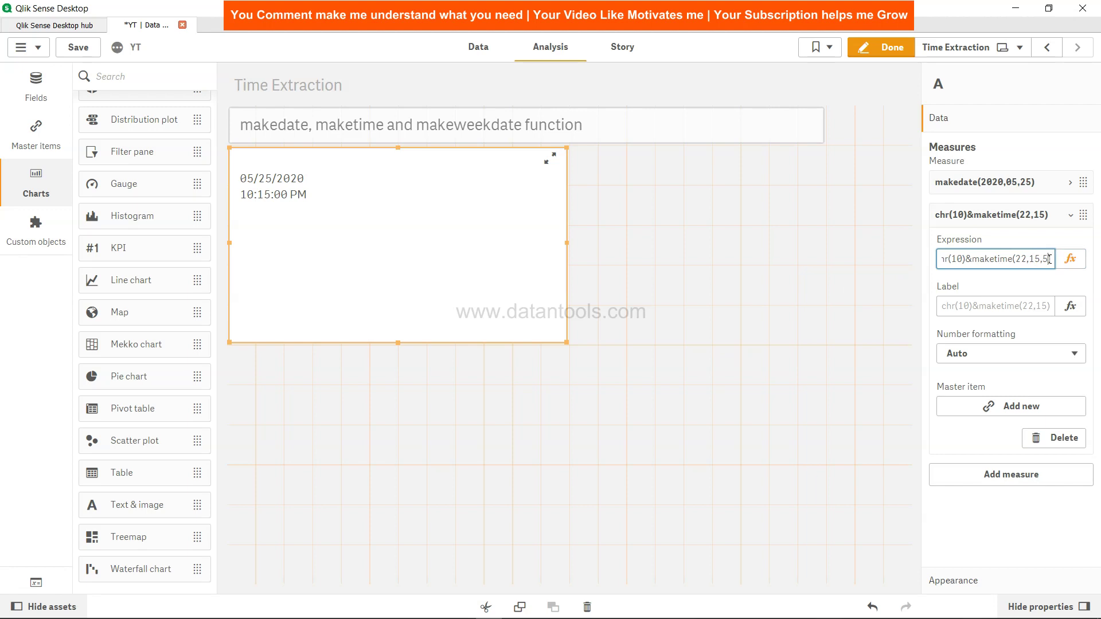
text(0)
key(Tab)
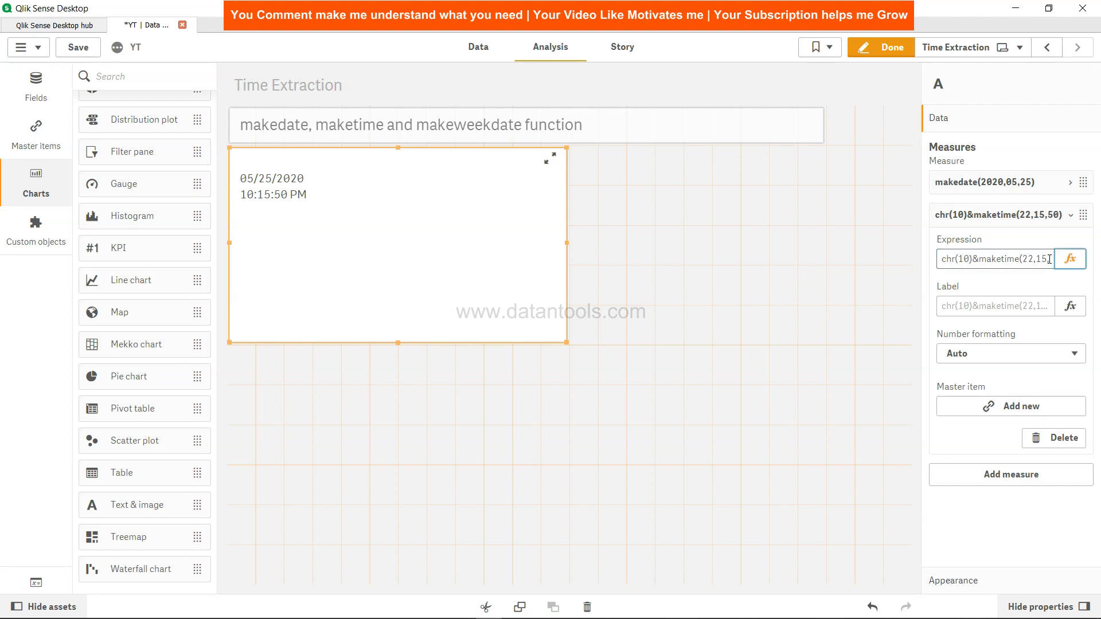
Add a third measure makeweekdate(2014,5).
click(1073, 217)
click(1005, 257)
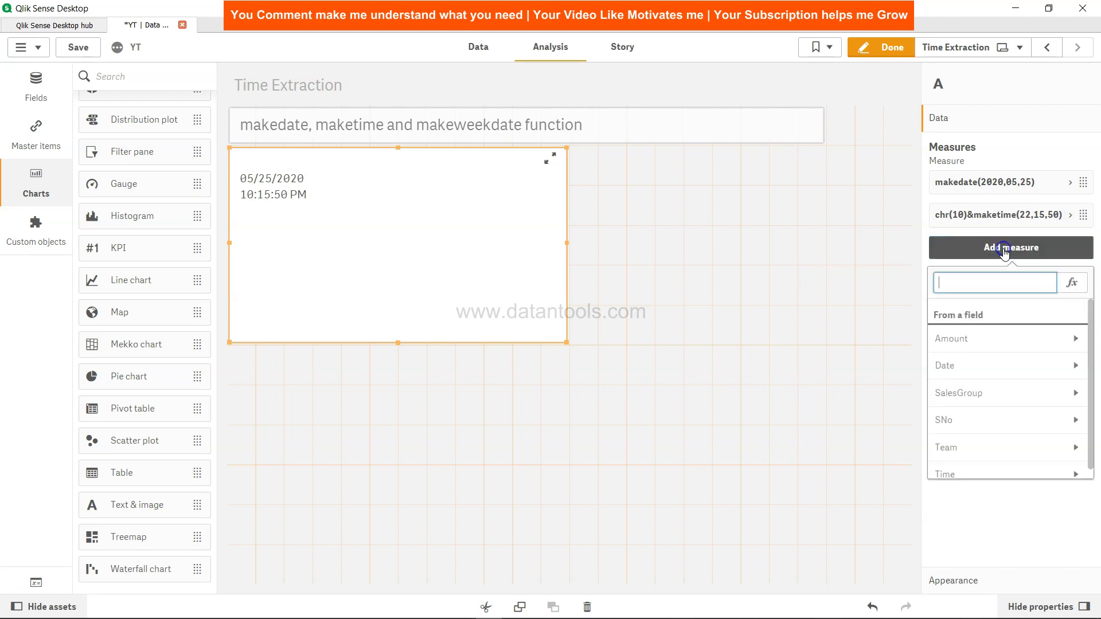
text(makeweekd)
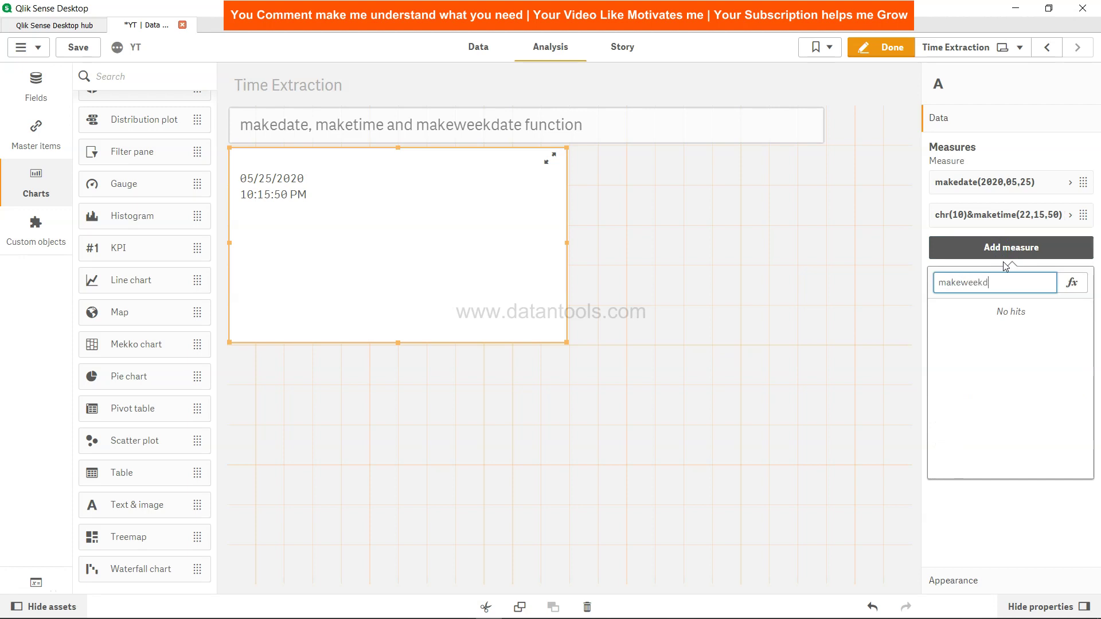
text(ate(2014,5))
key(Return)
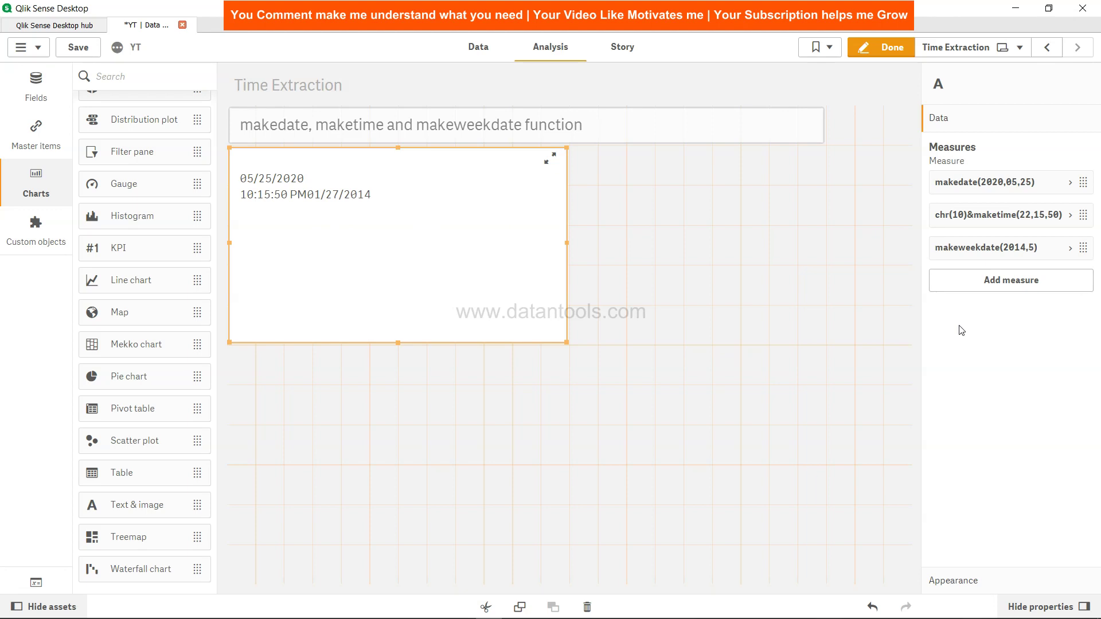
Prefix the makeweekdate expression with chr(10)& so 01/27/2014 appears on its own line.
click(1071, 247)
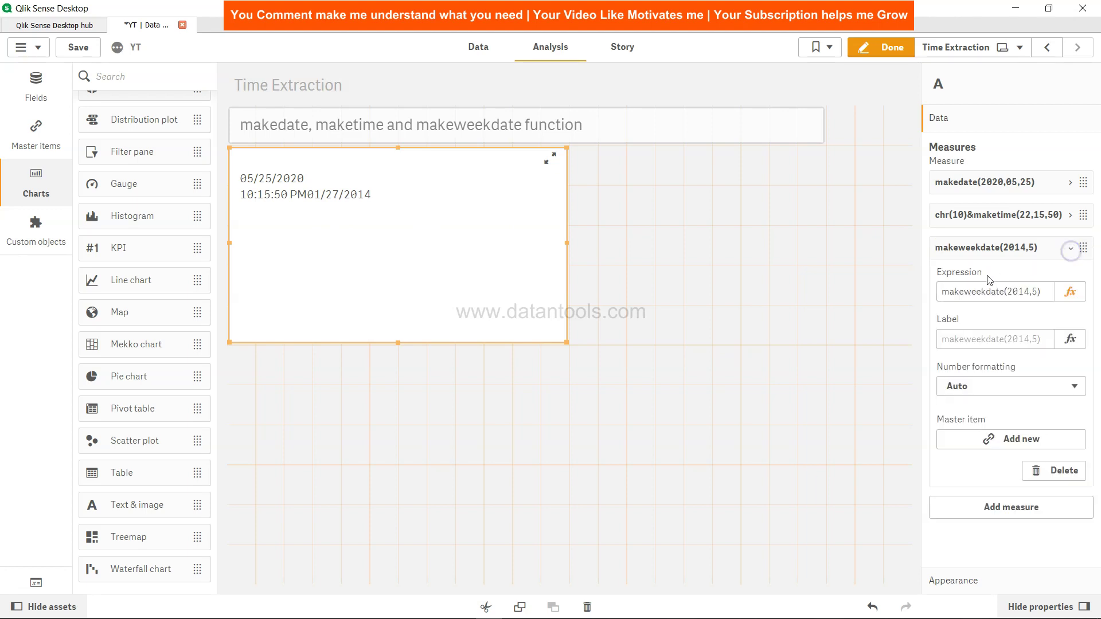
click(940, 294)
text(chr)
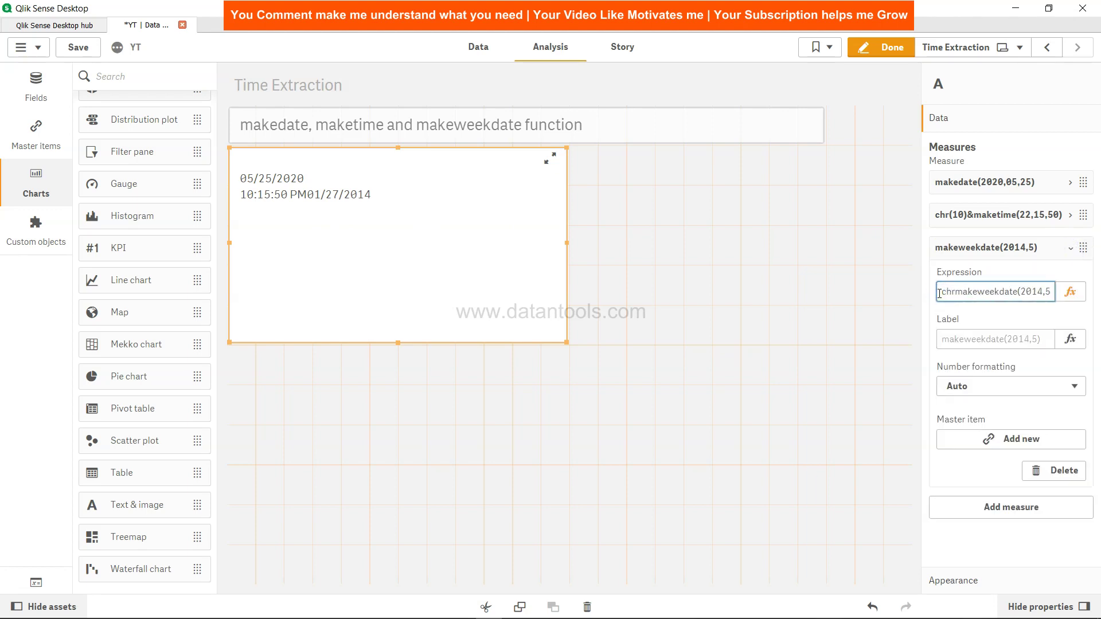
text((10)&)
key(Tab)
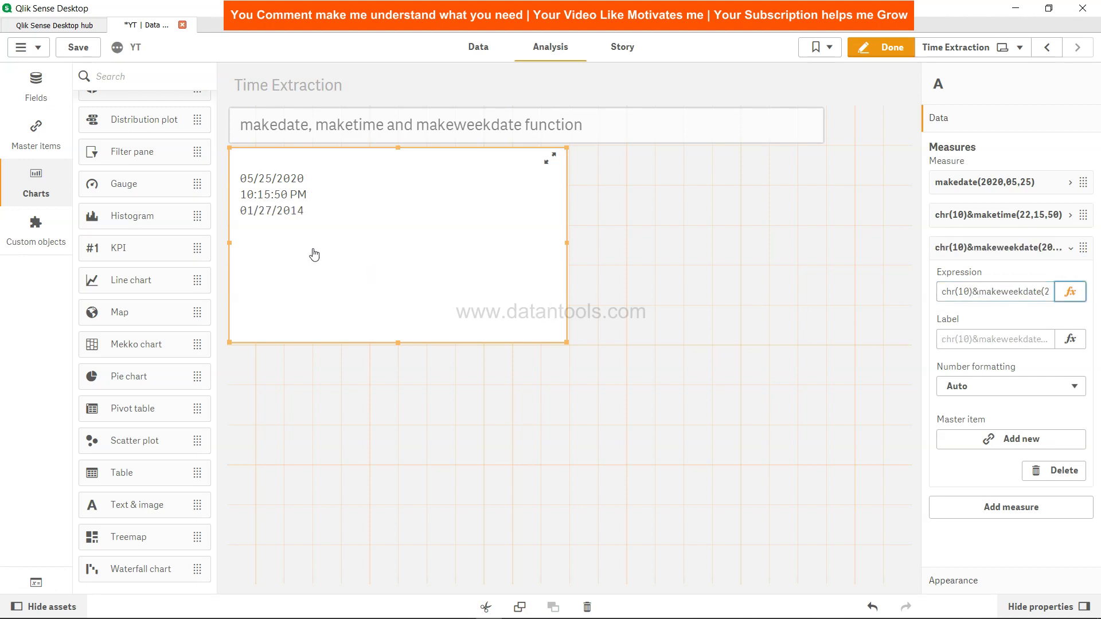
drag(1040, 291, 1064, 295)
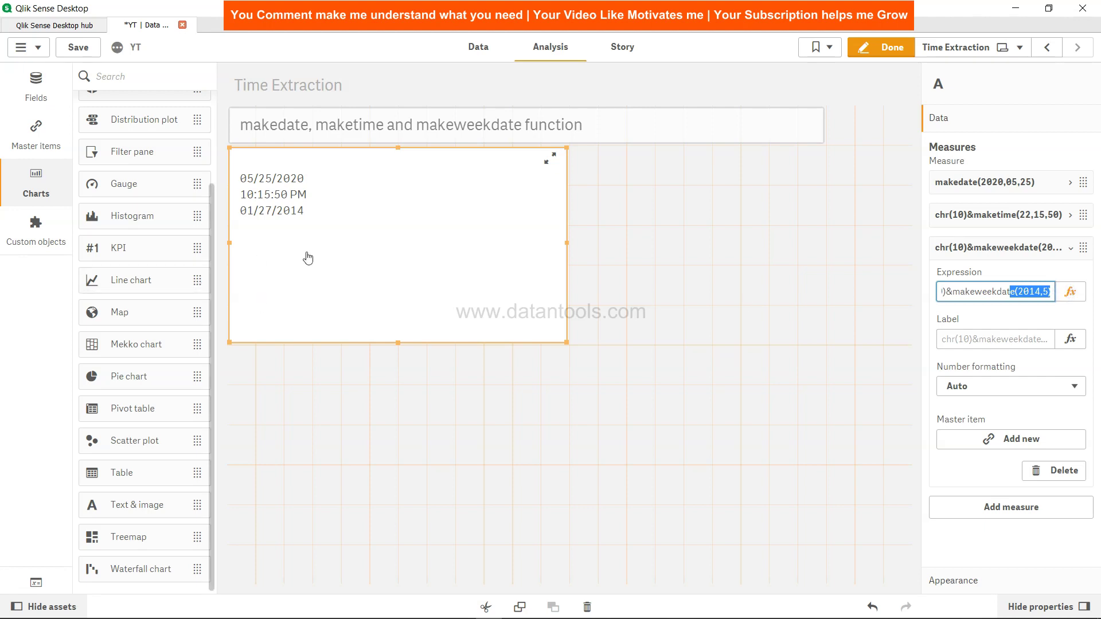
click(333, 222)
click(979, 292)
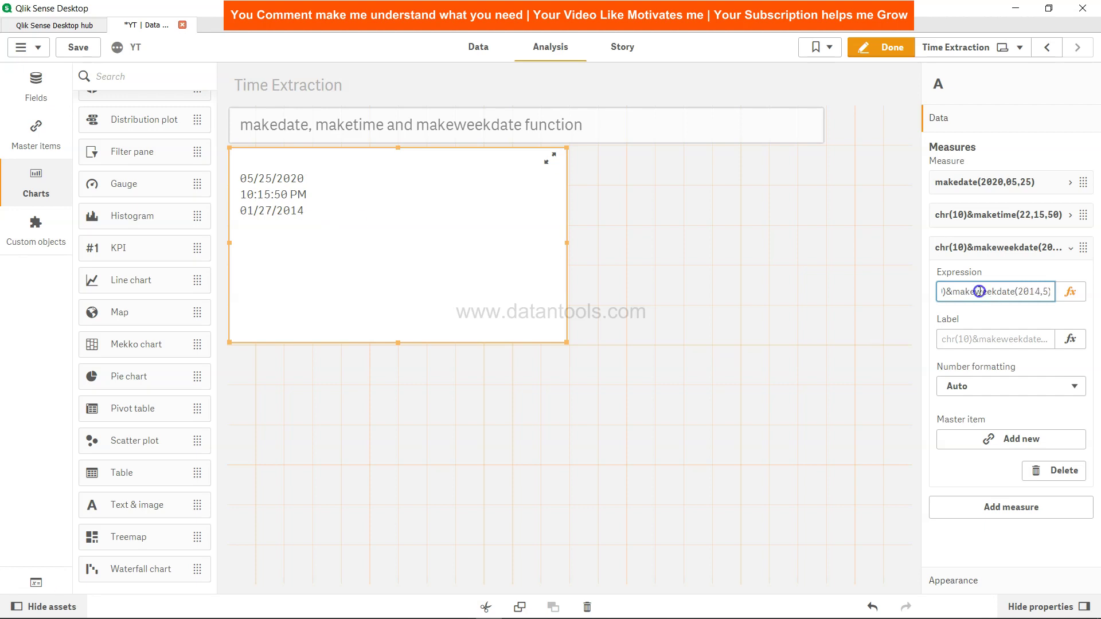
drag(979, 291, 1043, 291)
click(1045, 293)
click(269, 215)
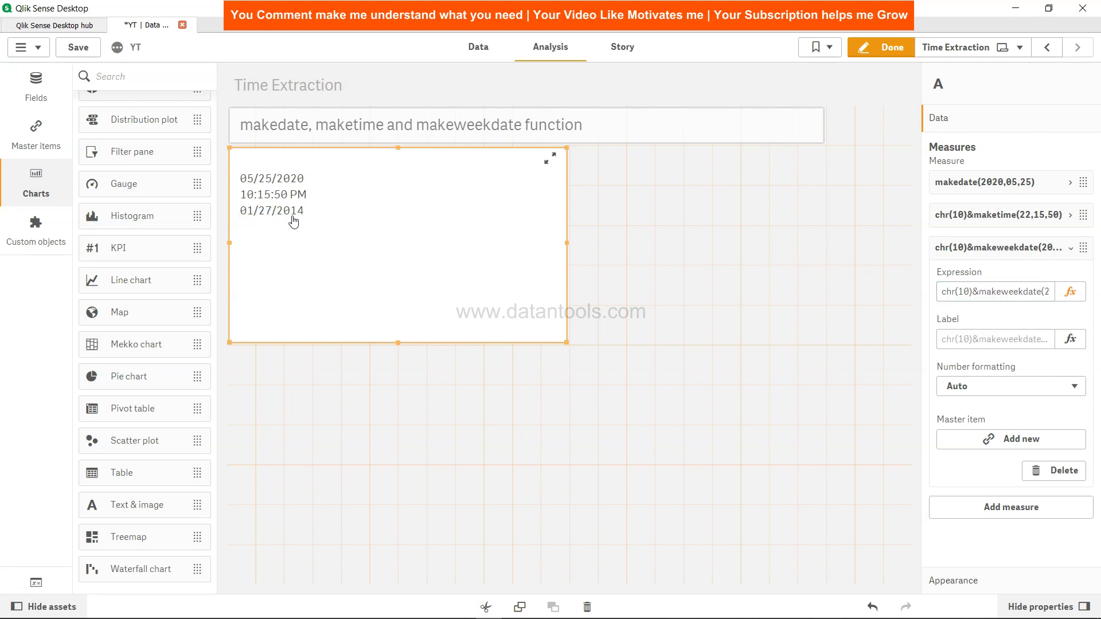
Replace week number 5 with 30 in the makeweekdate expression.
click(1052, 292)
drag(1044, 293, 1073, 298)
click(1048, 291)
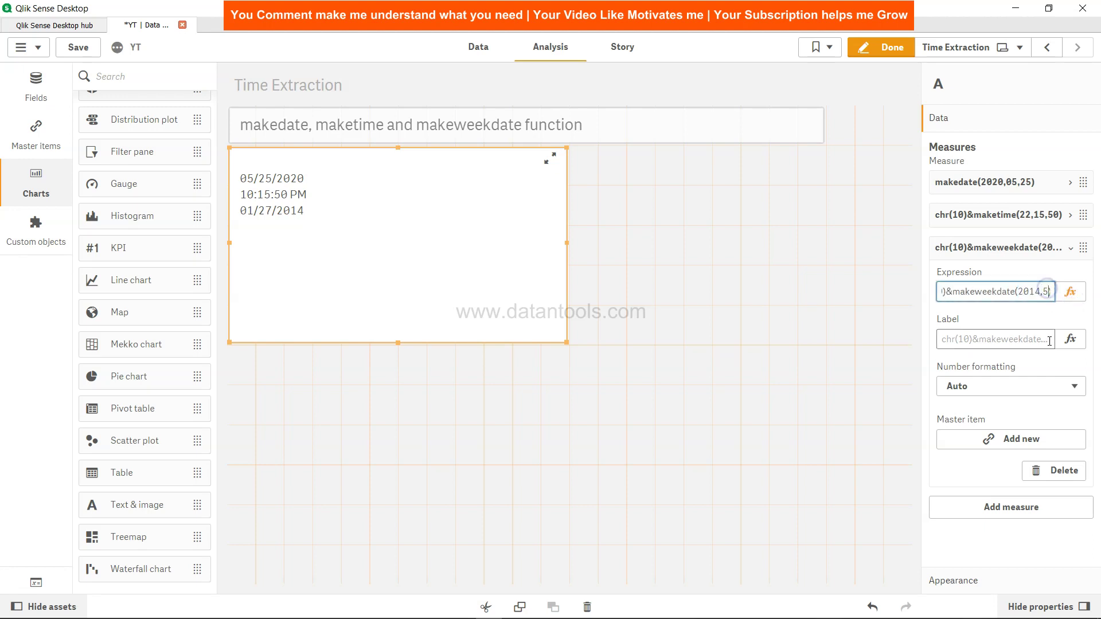
key(BackSpace)
text(30)
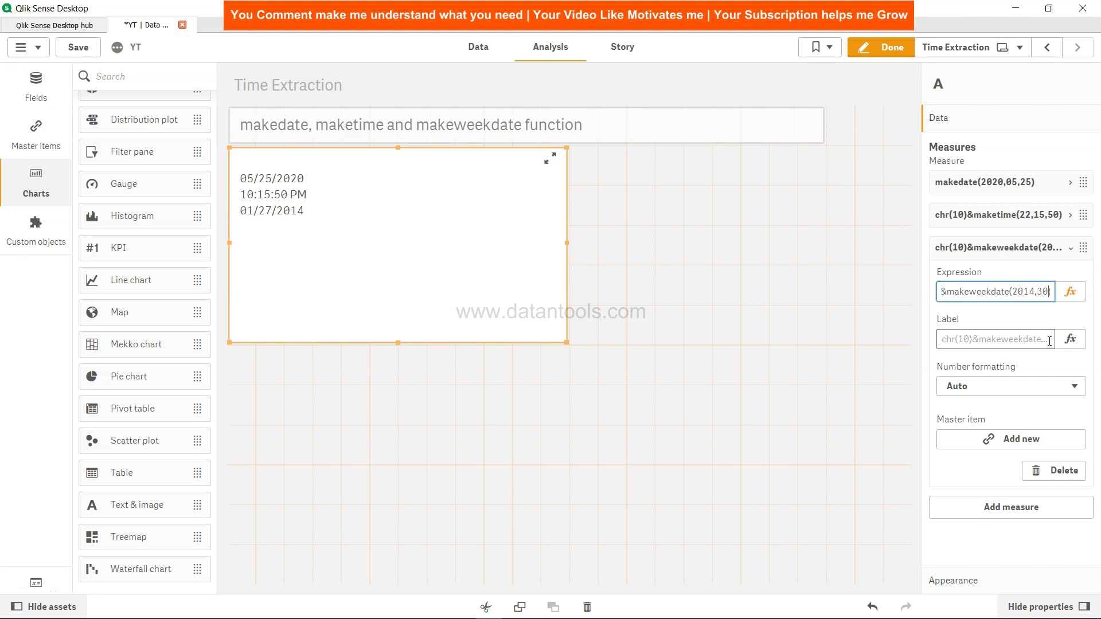
key(Tab)
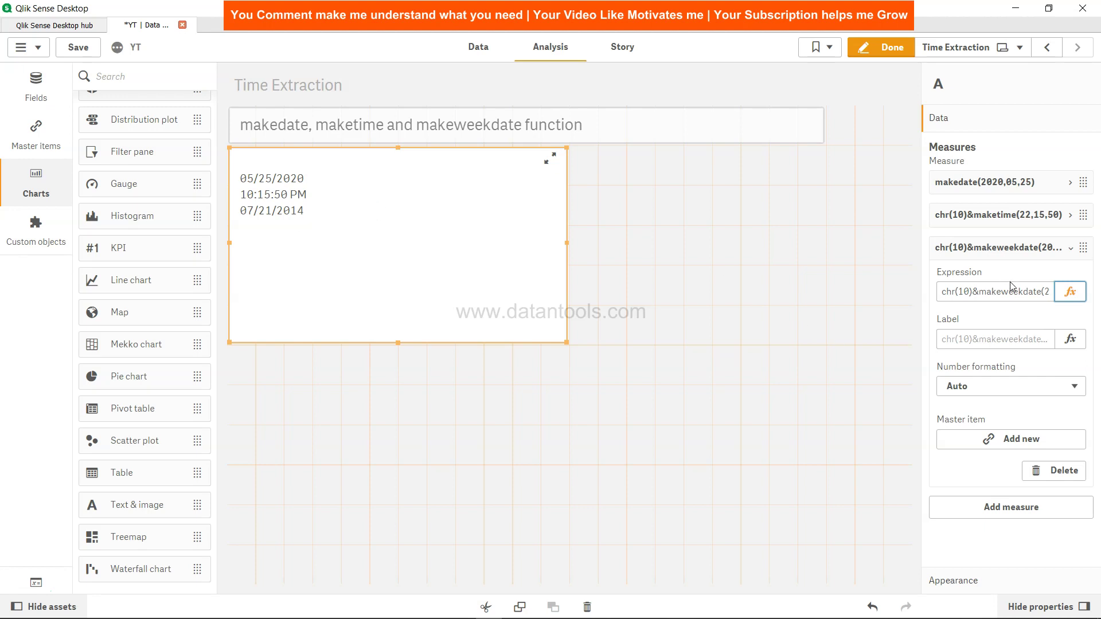
Reselect the week 30 and end of the makeweekdate expression to finalise it.
drag(1014, 291, 1066, 293)
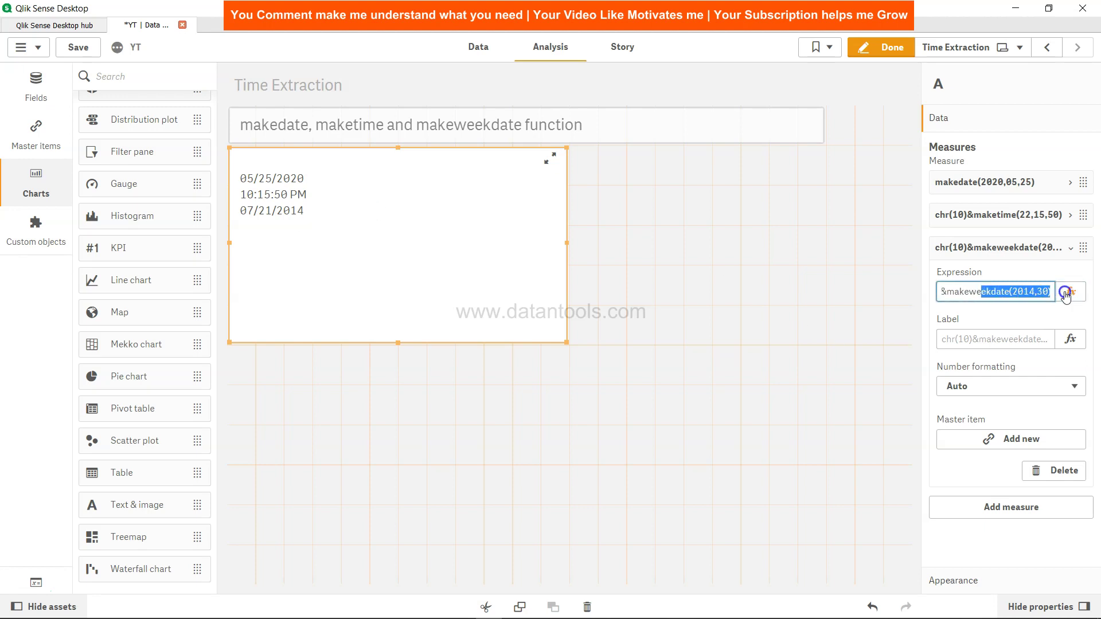
click(1049, 291)
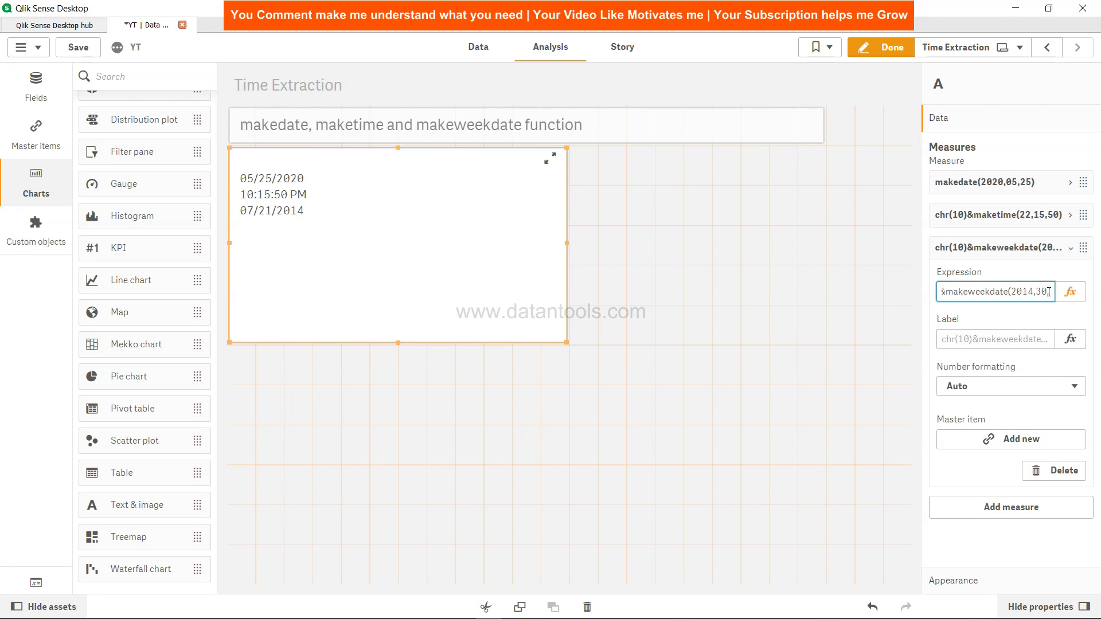
key(Tab)
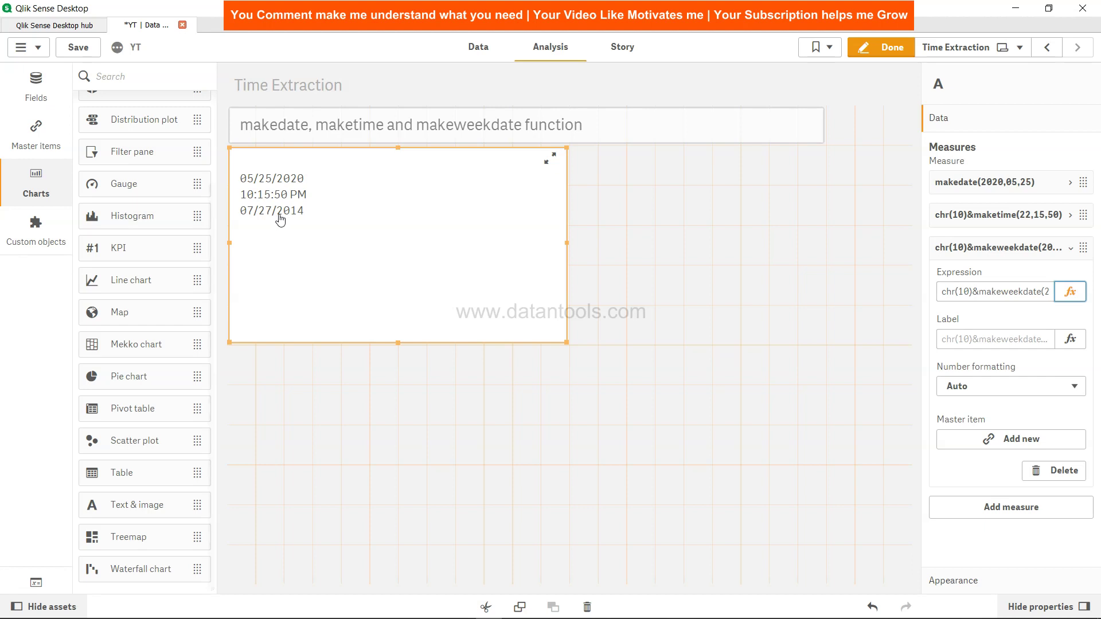
click(975, 293)
drag(976, 294, 1055, 292)
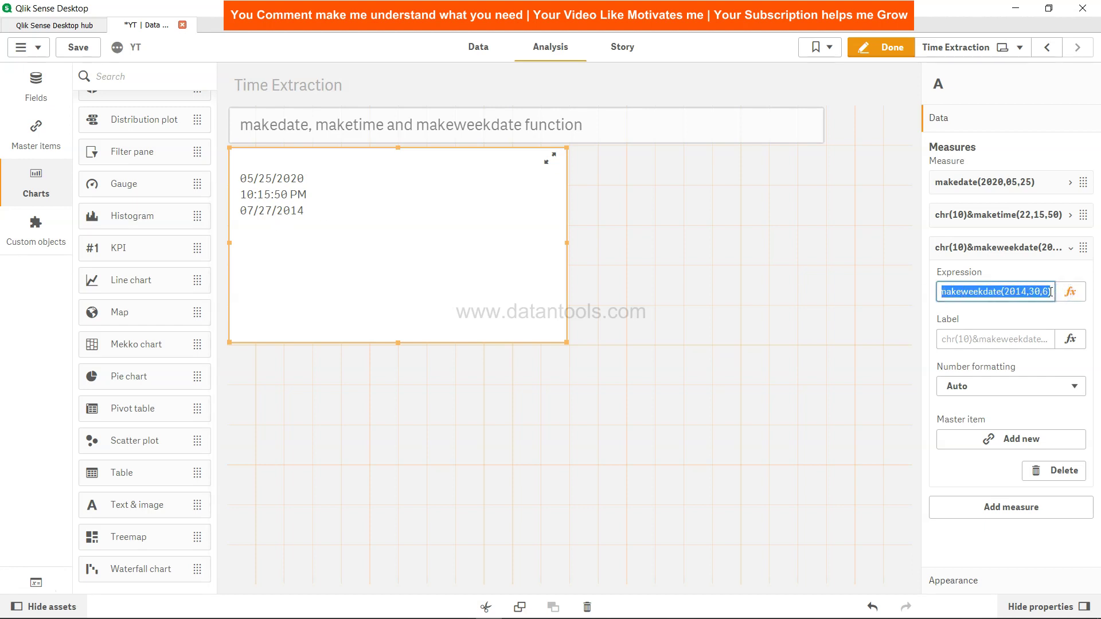
click(1049, 291)
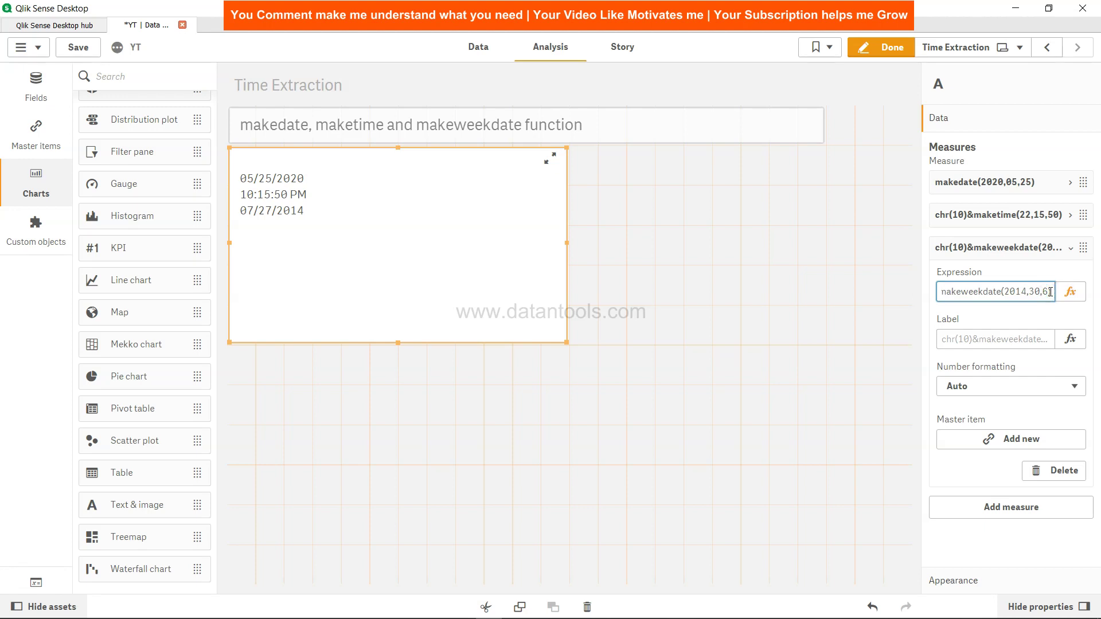
double_click(1031, 292)
click(1051, 291)
click(1048, 291)
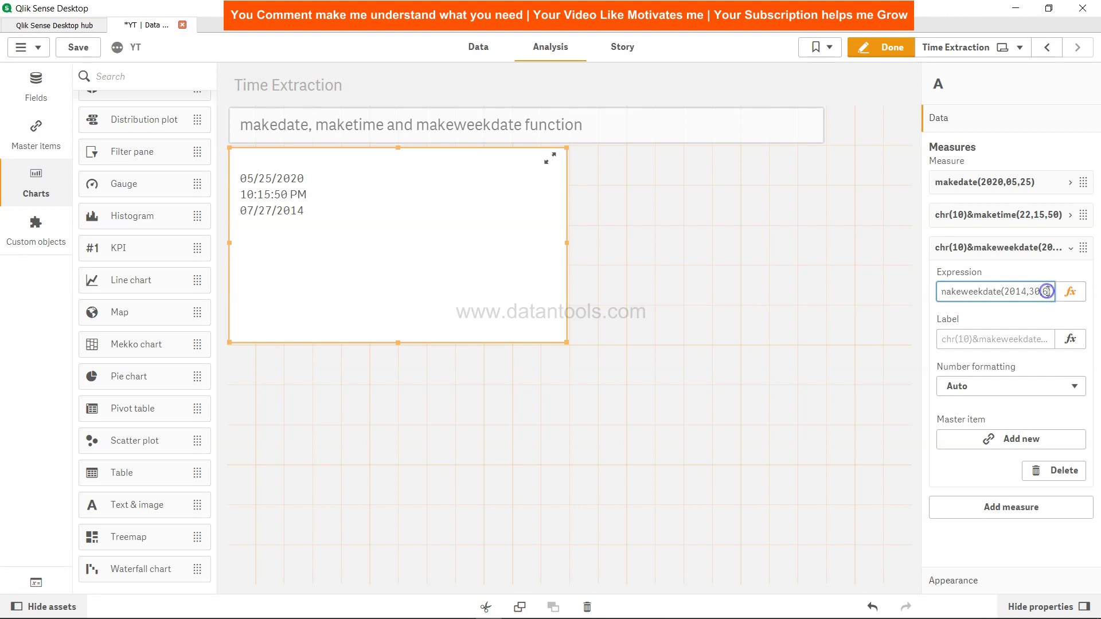